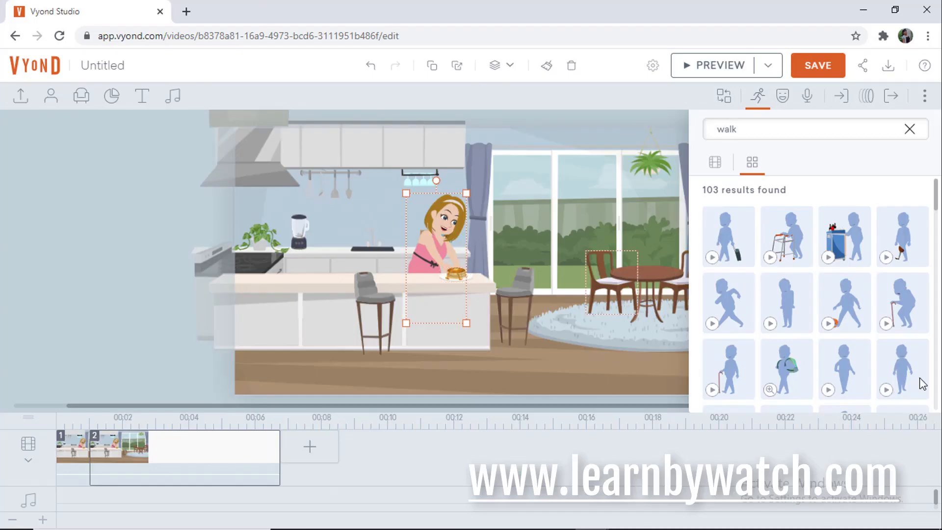
Search the character actions for "push" and apply the upright pushing action with outstretched arms to the woman.
{"action": "left_click_drag", "start_coordinate": [936, 210], "coordinate": [931, 354]}
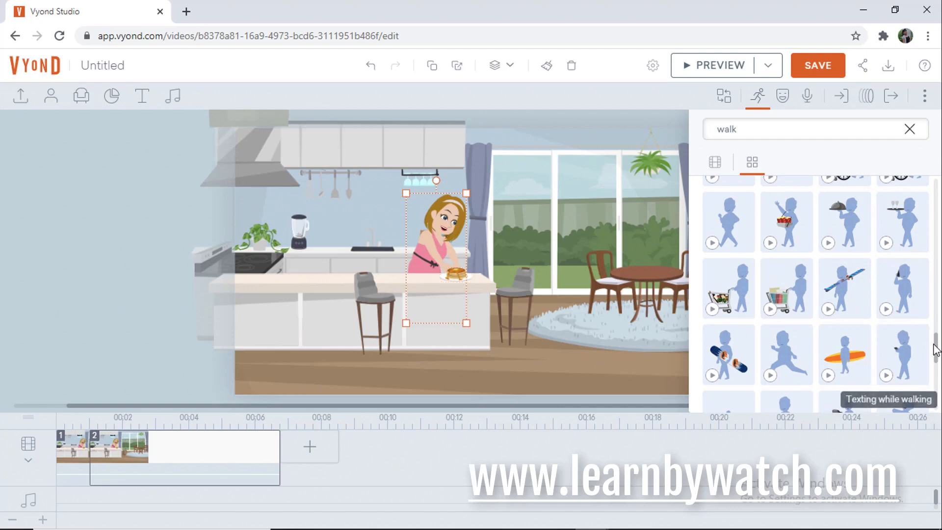
{"action": "left_click_drag", "start_coordinate": [935, 349], "coordinate": [931, 383]}
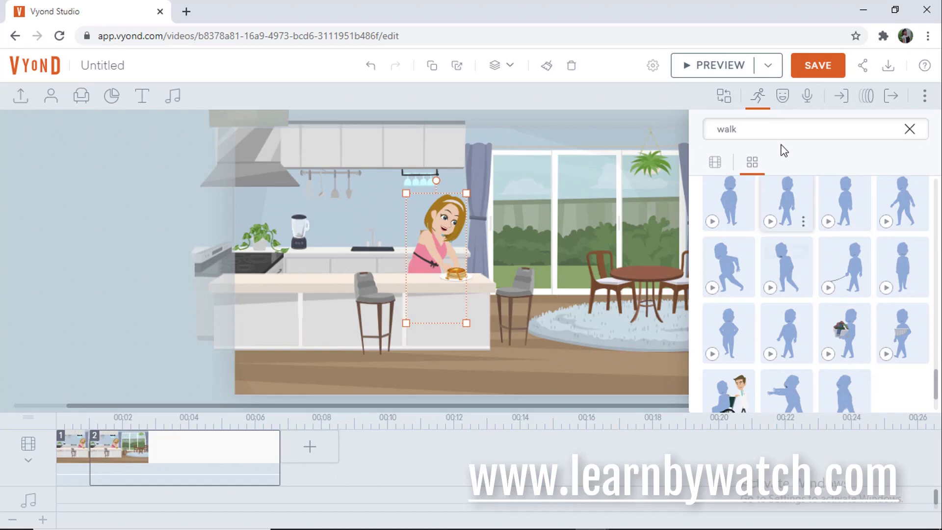
{"action": "left_click", "coordinate": [768, 128]}
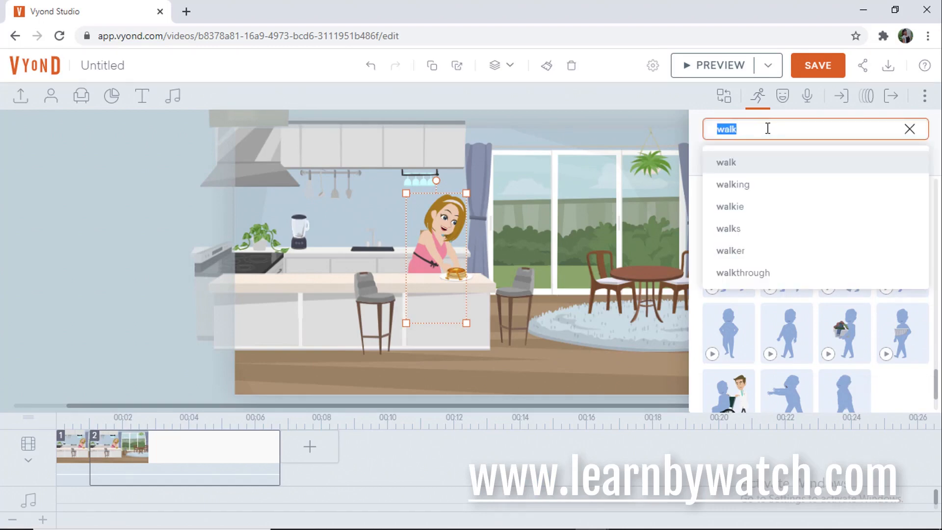
{"action": "type", "text": "push"}
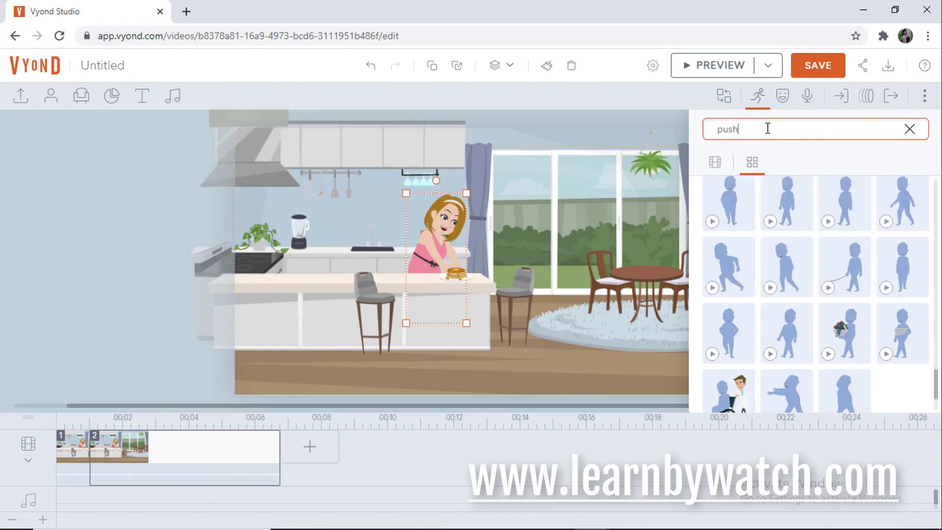
{"action": "key", "text": "Return"}
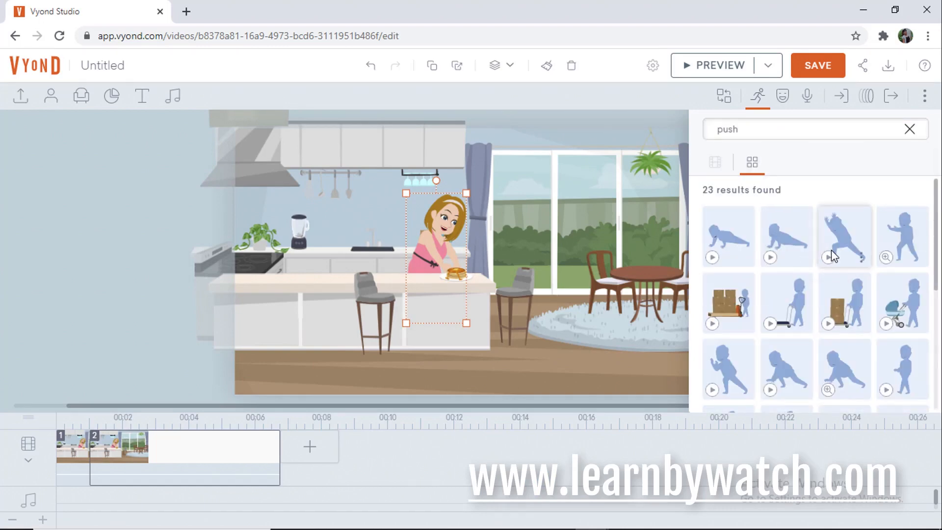
{"action": "scroll", "coordinate": [831, 249], "scroll_direction": "down", "scroll_amount": 1}
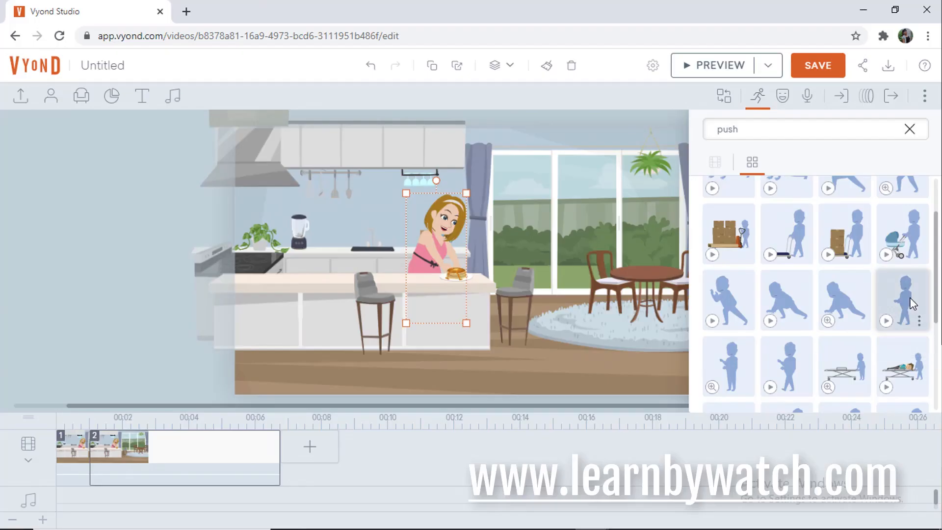
{"action": "left_click", "coordinate": [912, 304]}
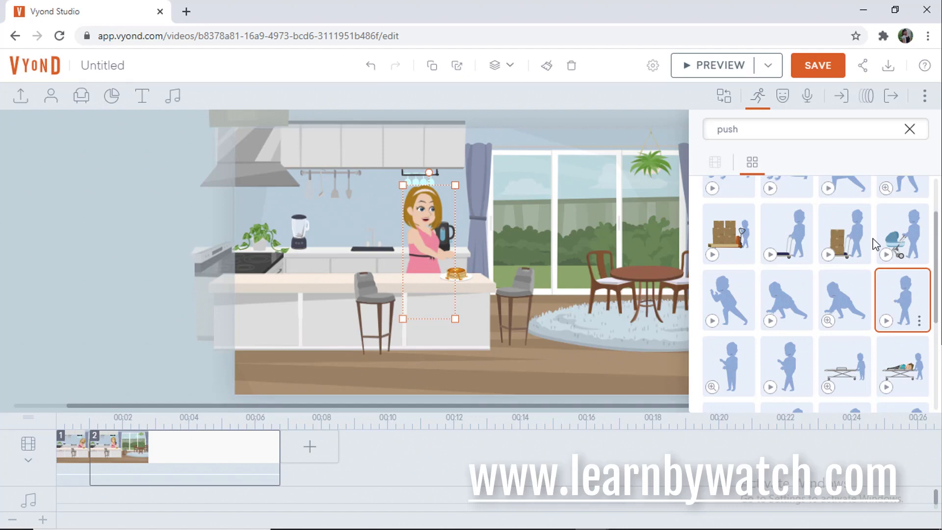
{"action": "left_click", "coordinate": [758, 96]}
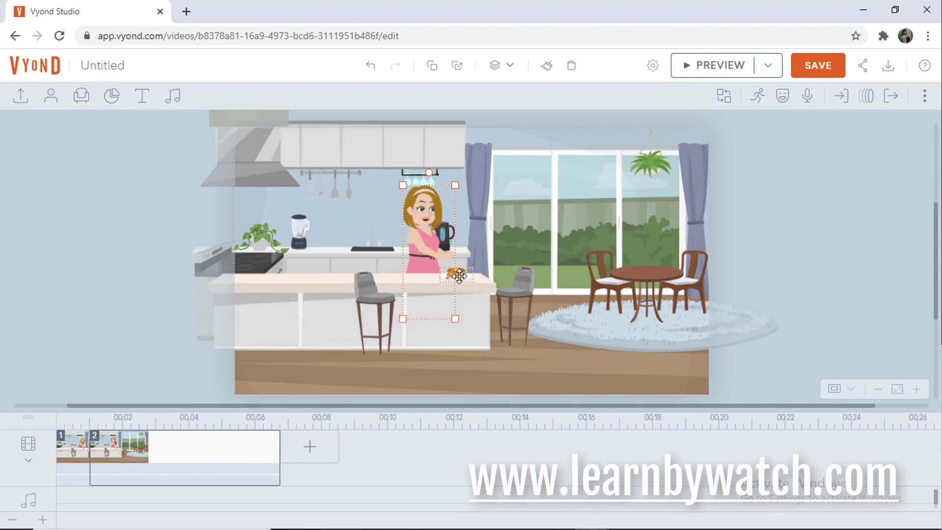
Move the plate of pancakes up from the counter onto the woman's outstretched hands.
{"action": "left_click_drag", "start_coordinate": [459, 273], "coordinate": [452, 247]}
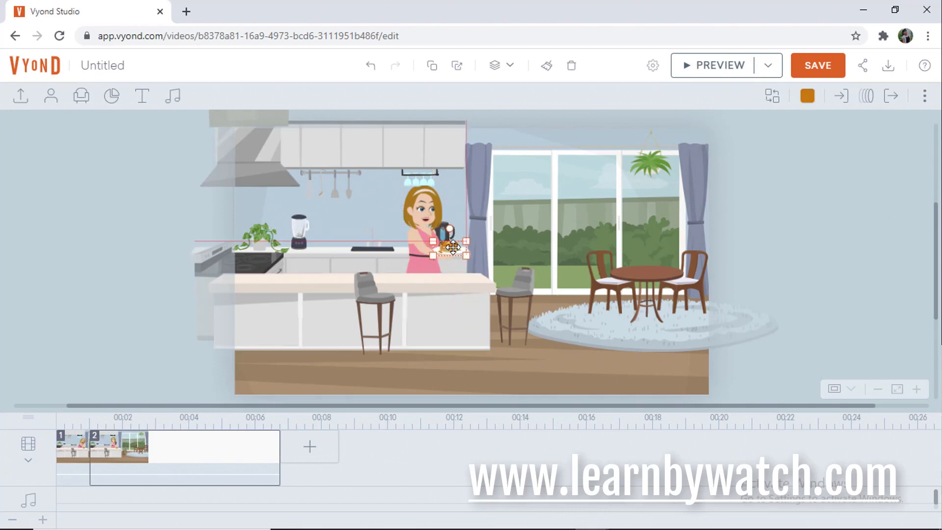
{"action": "left_click", "coordinate": [500, 244]}
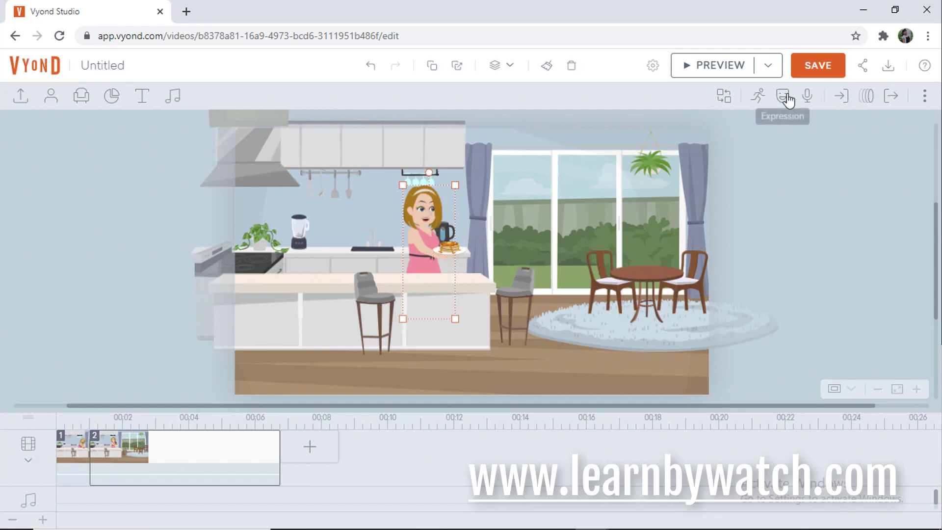
Set the woman's facial expression to Look Down and save the video.
{"action": "left_click", "coordinate": [784, 95]}
{"action": "left_click", "coordinate": [800, 152]}
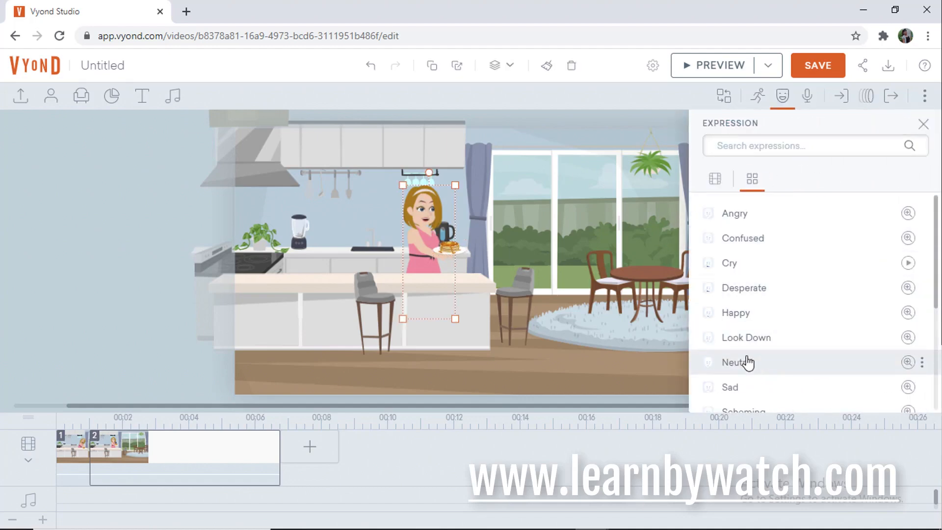
{"action": "left_click", "coordinate": [746, 338]}
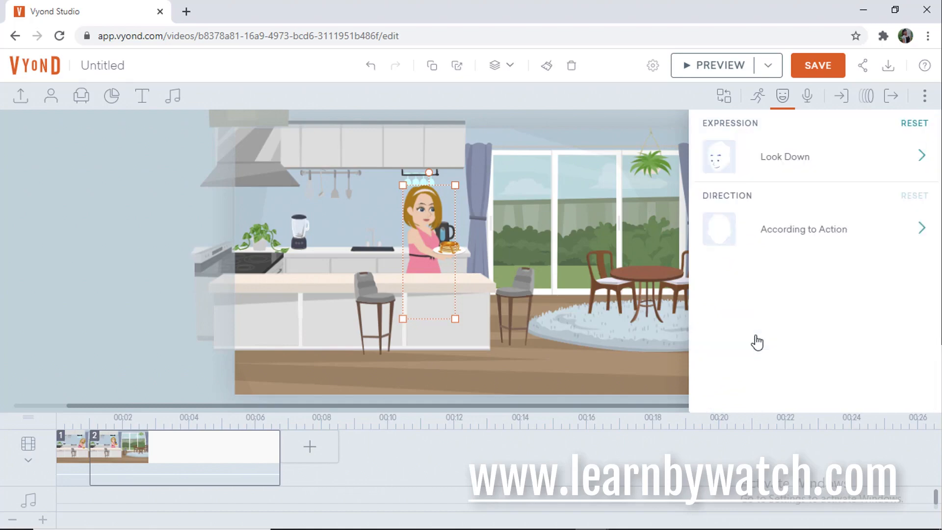
{"action": "left_click", "coordinate": [828, 77]}
{"action": "left_click", "coordinate": [783, 96]}
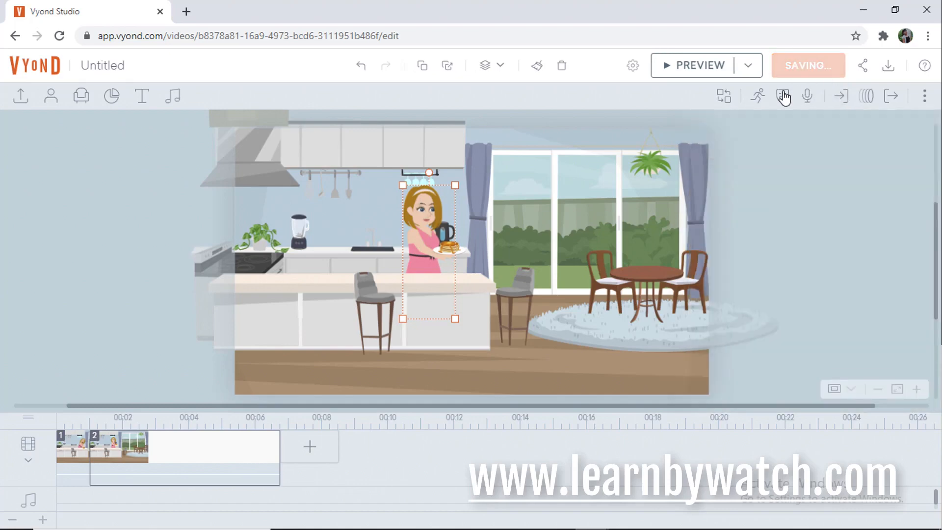
Select the woman and the pancake plate together and shift both slightly right and down behind the counter.
{"action": "left_click", "coordinate": [456, 248]}
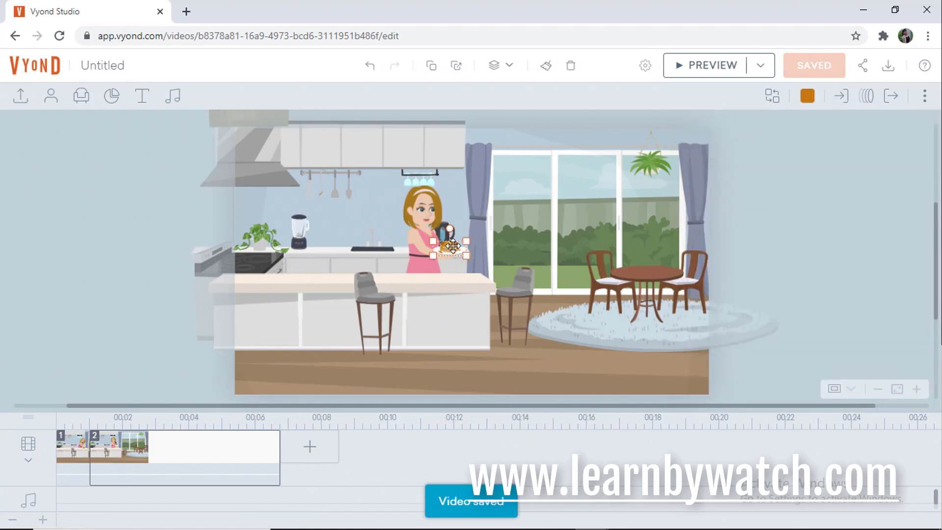
{"action": "left_click", "coordinate": [432, 207]}
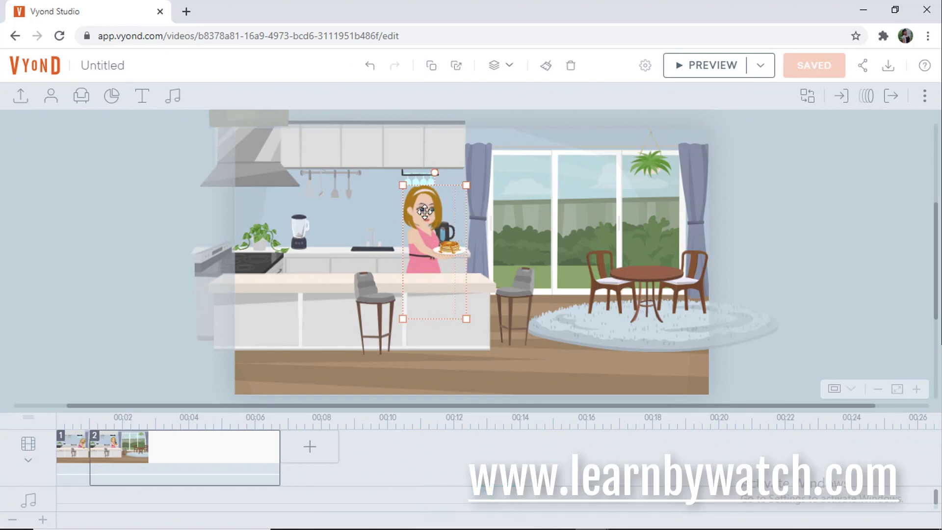
{"action": "left_click_drag", "start_coordinate": [428, 212], "coordinate": [434, 216]}
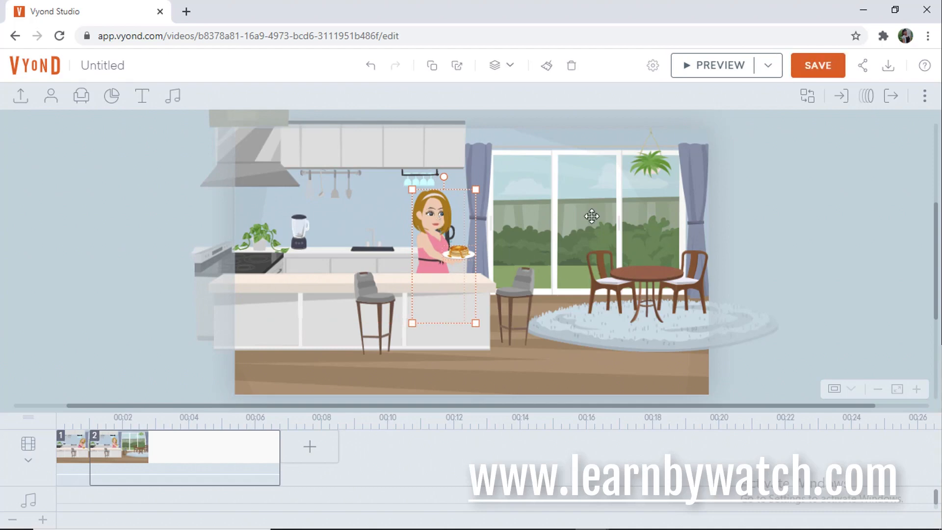
Add the left-to-right Line - Horizontal motion path to the woman and the pancake plate together.
{"action": "left_click", "coordinate": [866, 98]}
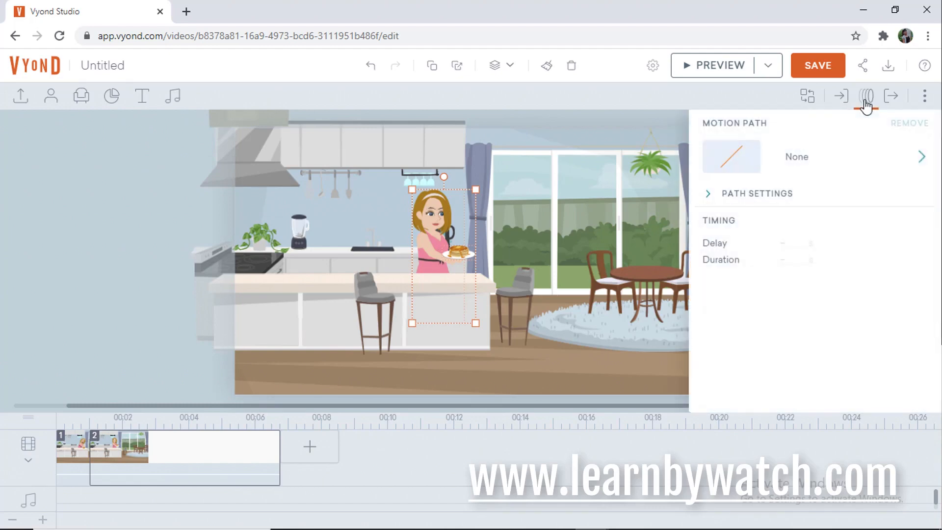
{"action": "left_click", "coordinate": [802, 166]}
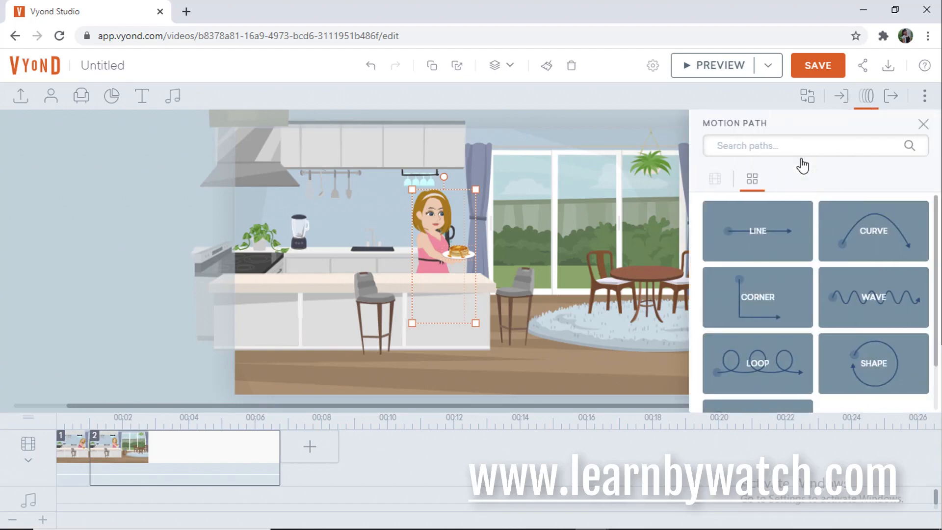
{"action": "left_click", "coordinate": [764, 236]}
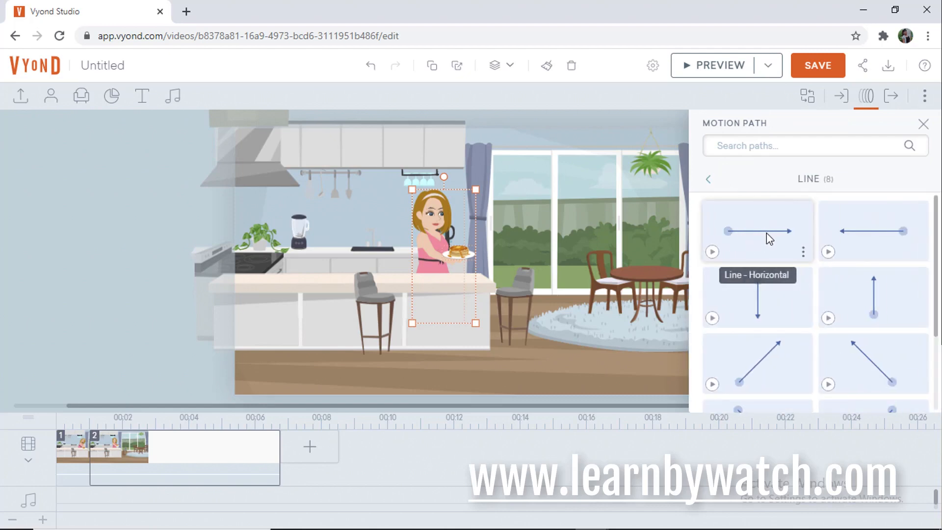
{"action": "left_click", "coordinate": [767, 229]}
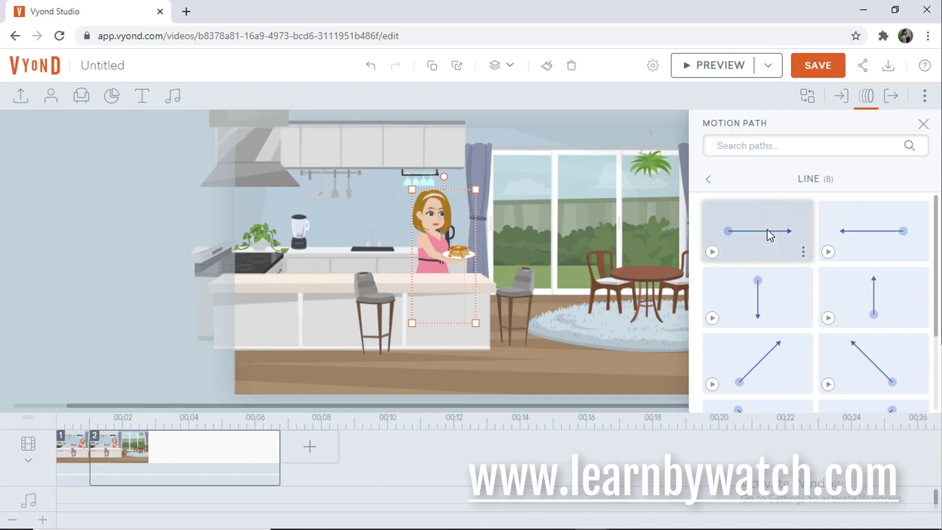
{"action": "left_click", "coordinate": [866, 96]}
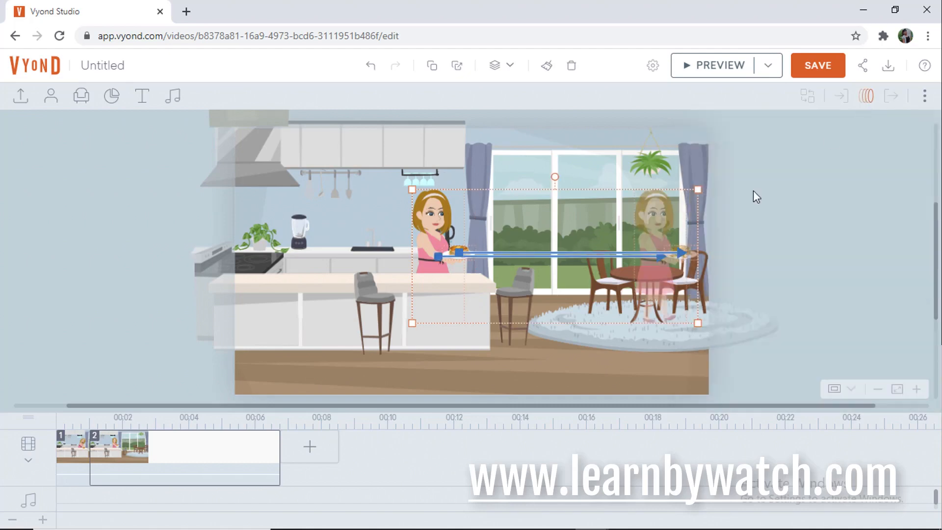
Lower the woman, the plate and their motion paths together, keeping them horizontally in place behind the counter.
{"action": "left_click_drag", "start_coordinate": [666, 219], "coordinate": [679, 226]}
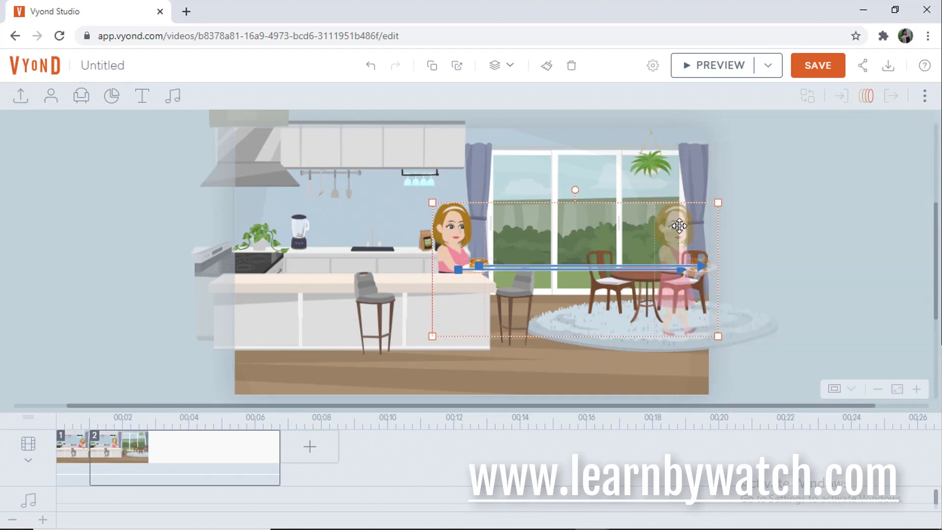
{"action": "left_click", "coordinate": [372, 69]}
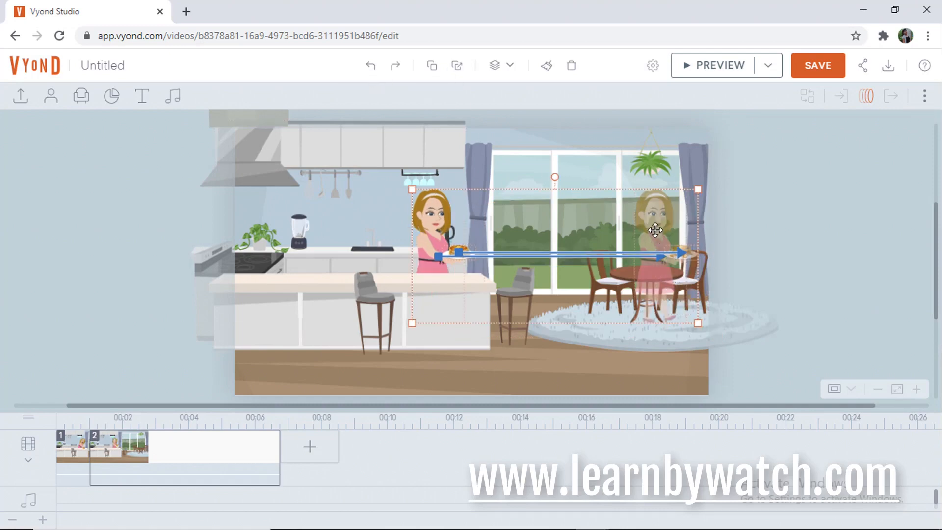
{"action": "left_click_drag", "start_coordinate": [655, 236], "coordinate": [655, 247]}
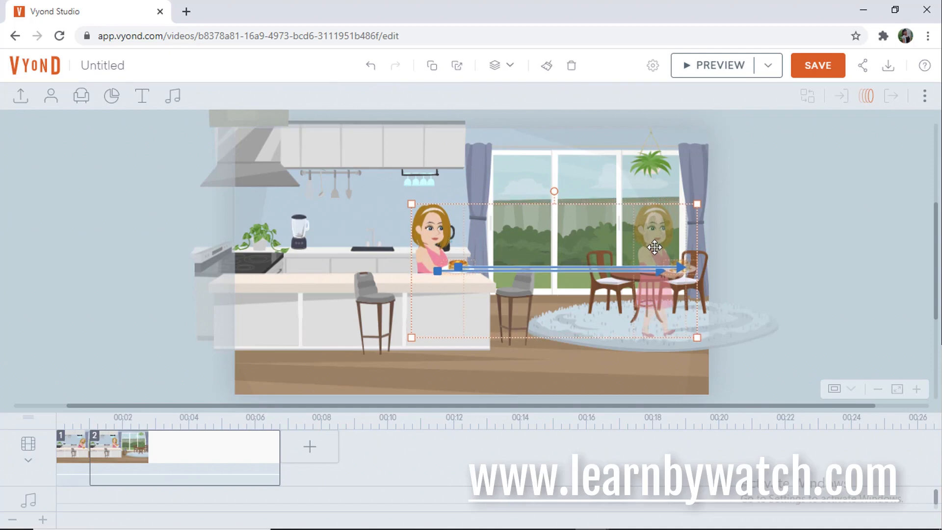
{"action": "key", "text": "ctrl+z"}
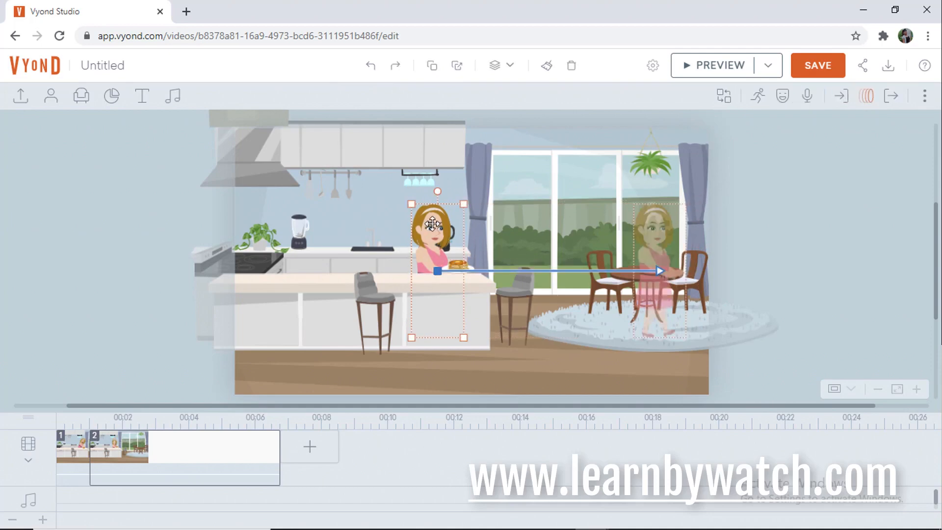
Extend the woman's and the plate's motion paths so both end outside the scene, beyond the right-hand curtain.
{"action": "left_click_drag", "start_coordinate": [658, 233], "coordinate": [749, 231]}
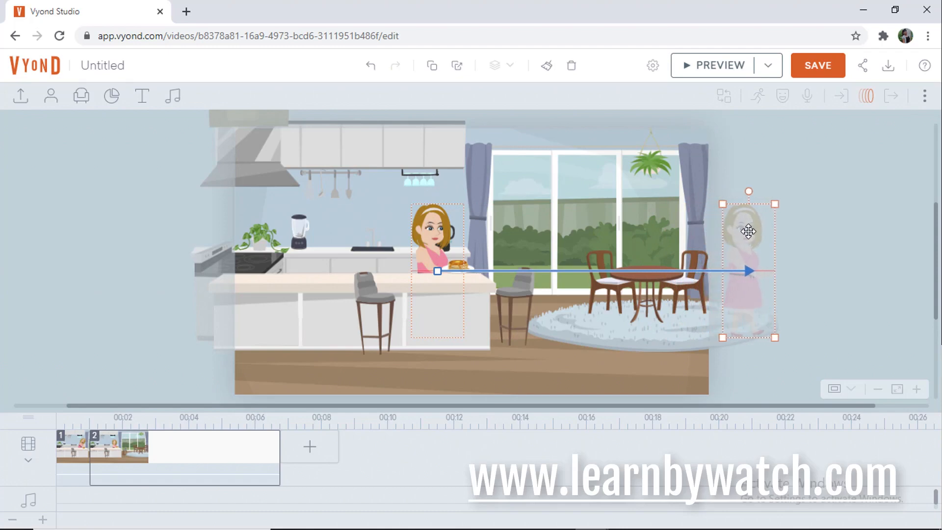
{"action": "left_click", "coordinate": [462, 267]}
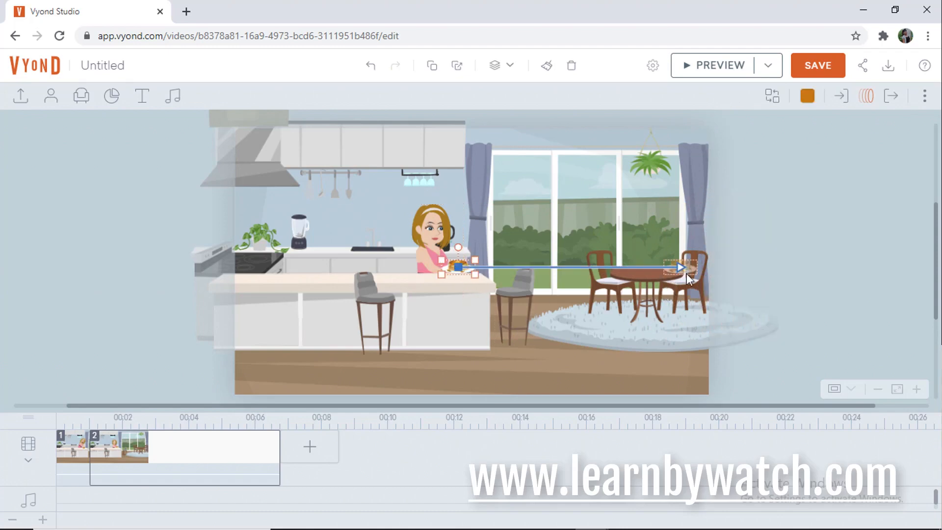
{"action": "left_click_drag", "start_coordinate": [687, 267], "coordinate": [765, 265]}
Shift the end point of the plate's motion path slightly farther right, in front of the woman's end position.
{"action": "left_click", "coordinate": [443, 233]}
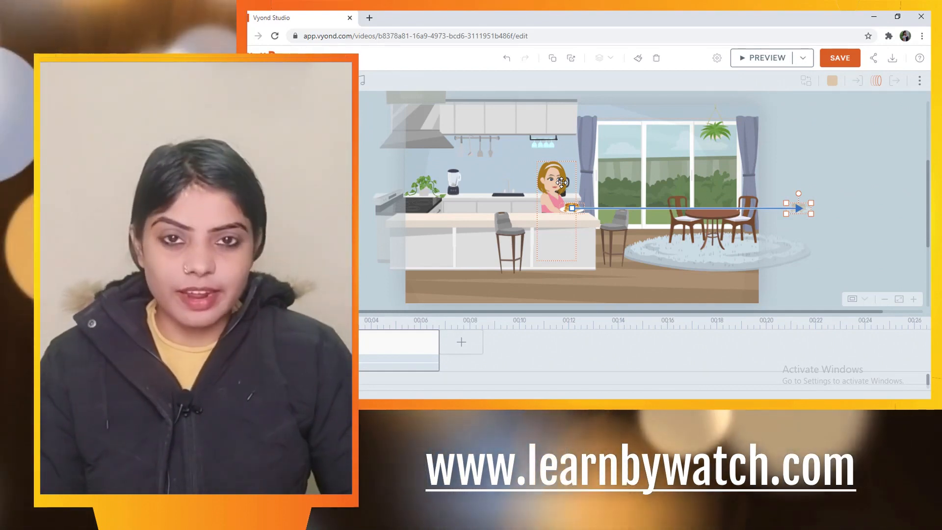
{"action": "left_click", "coordinate": [572, 210]}
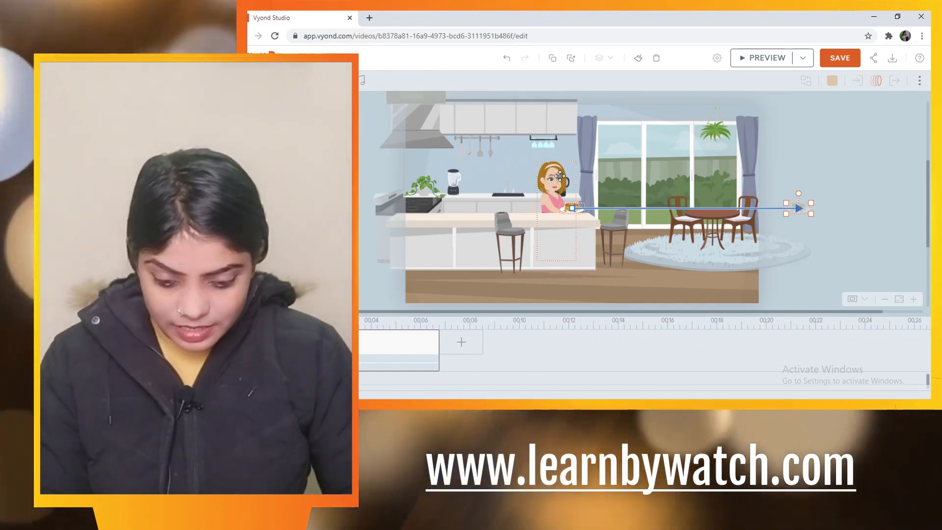
{"action": "left_click", "coordinate": [572, 211]}
{"action": "left_click", "coordinate": [462, 266], "text": "shift"}
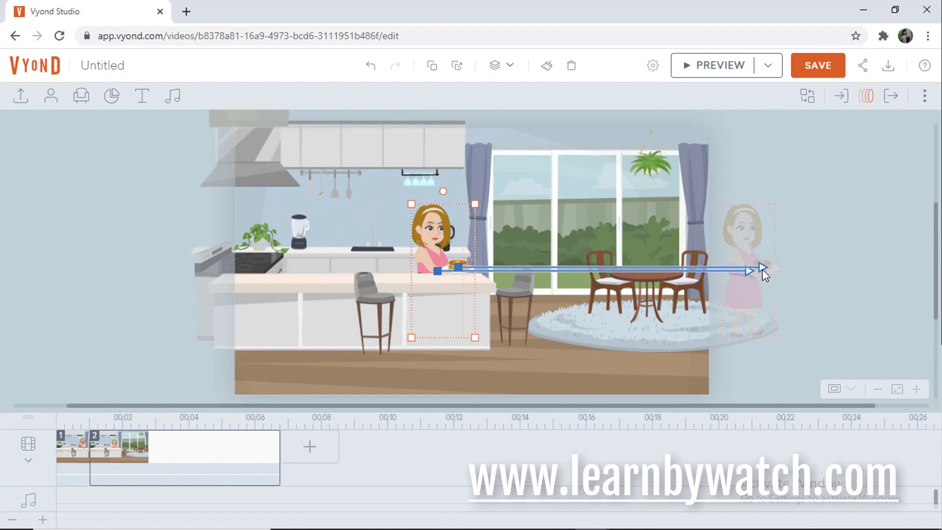
{"action": "left_click", "coordinate": [765, 268]}
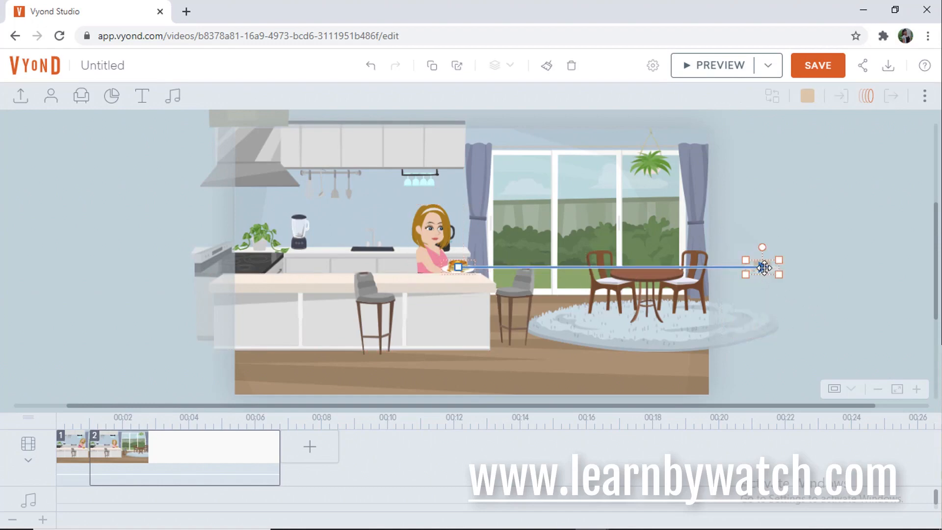
{"action": "left_click_drag", "start_coordinate": [766, 267], "coordinate": [770, 268]}
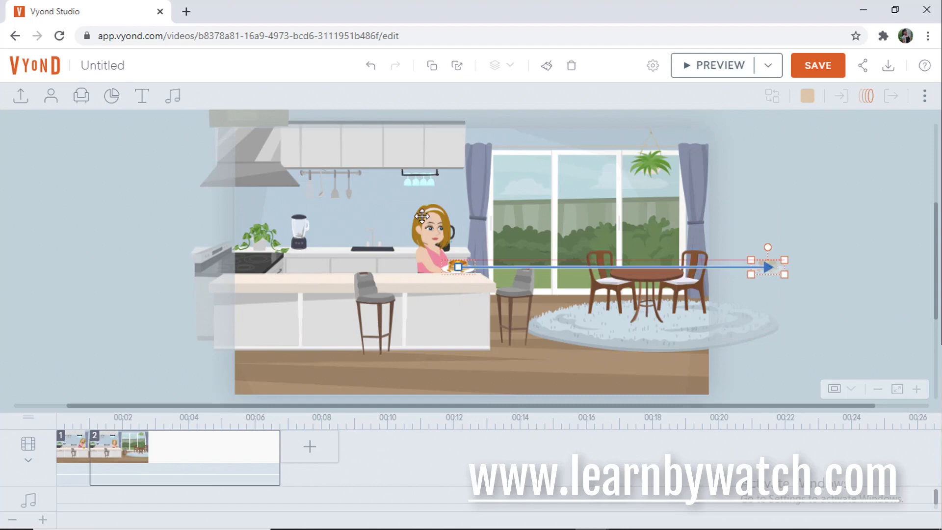
{"action": "left_click", "coordinate": [435, 227]}
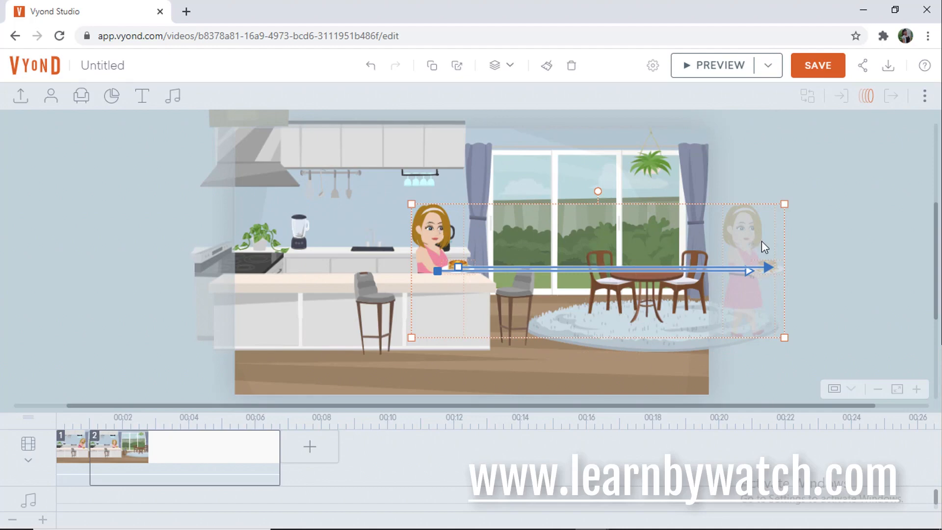
Save the video and preview it starting from scene 1.
{"action": "left_click", "coordinate": [829, 72]}
{"action": "left_click", "coordinate": [832, 148]}
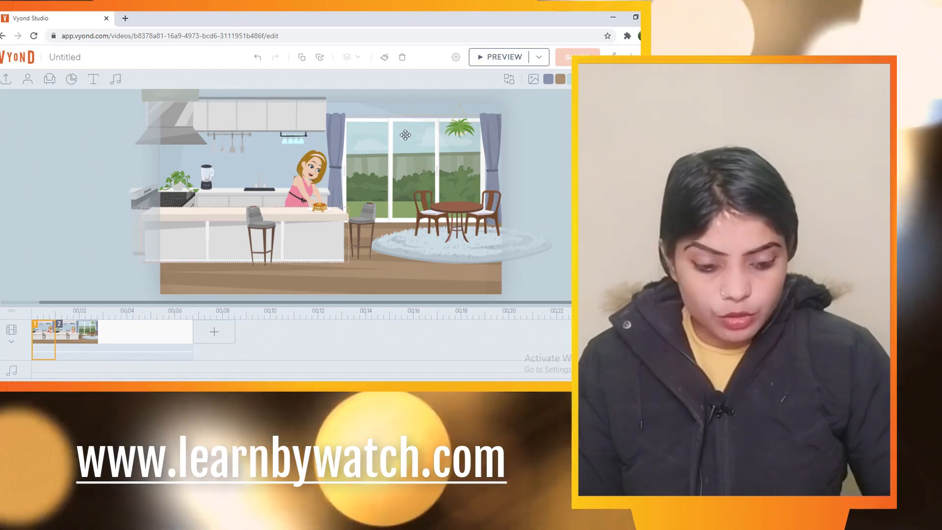
{"action": "left_click", "coordinate": [501, 57]}
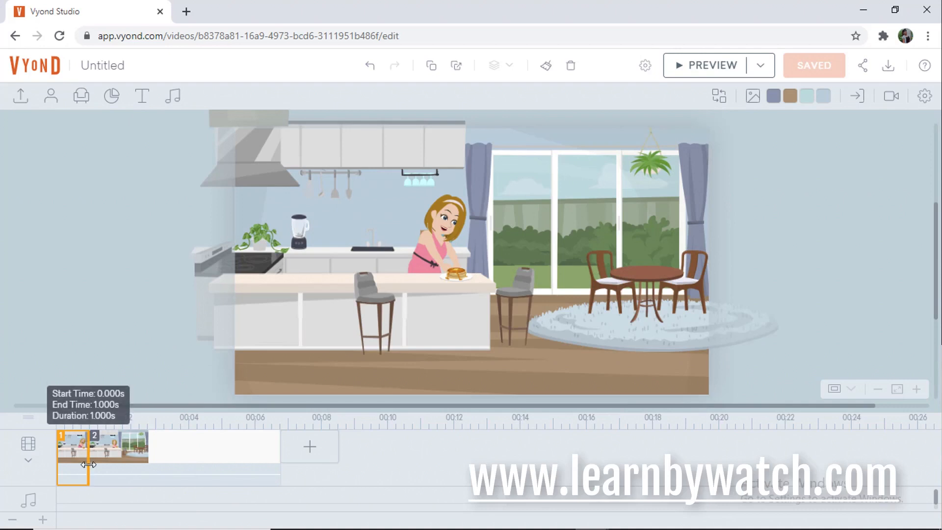
Move the woman's start position in scene 2 up and slightly left behind the counter.
{"action": "left_click", "coordinate": [108, 470]}
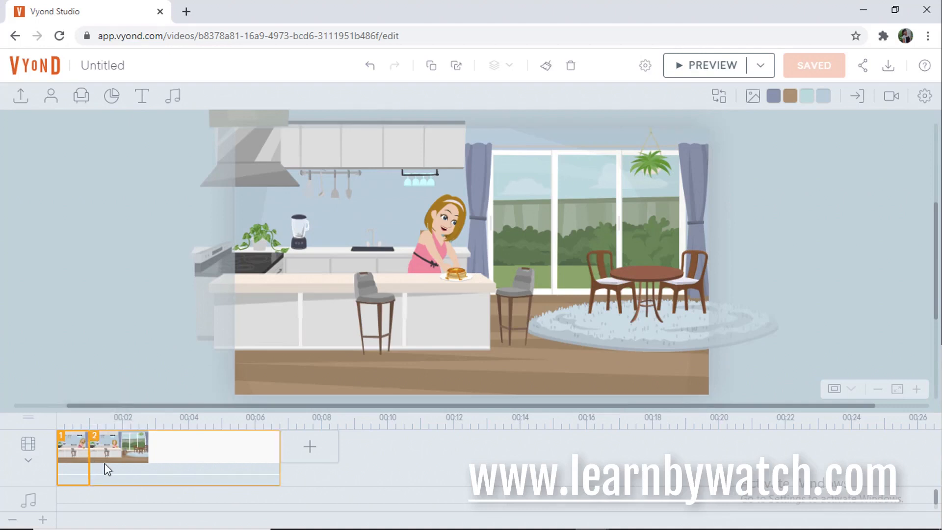
{"action": "left_click", "coordinate": [462, 224]}
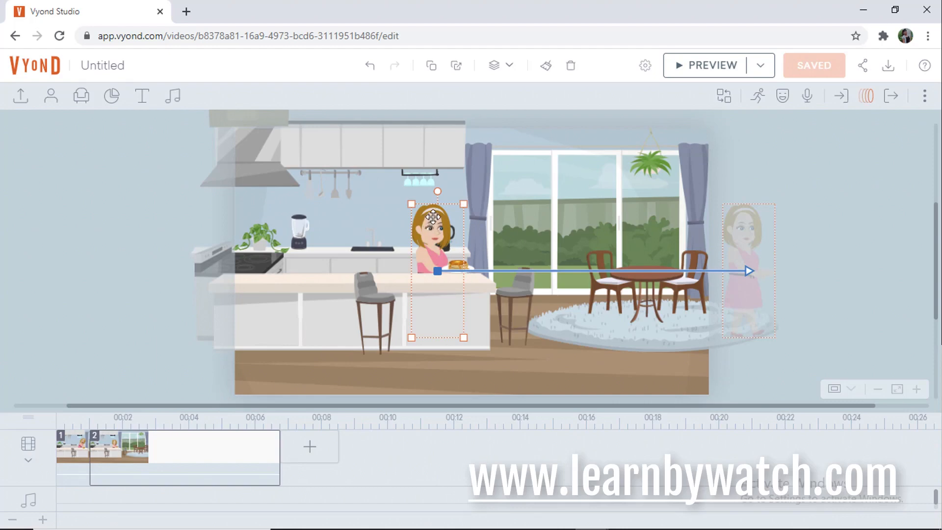
{"action": "left_click_drag", "start_coordinate": [433, 216], "coordinate": [428, 211]}
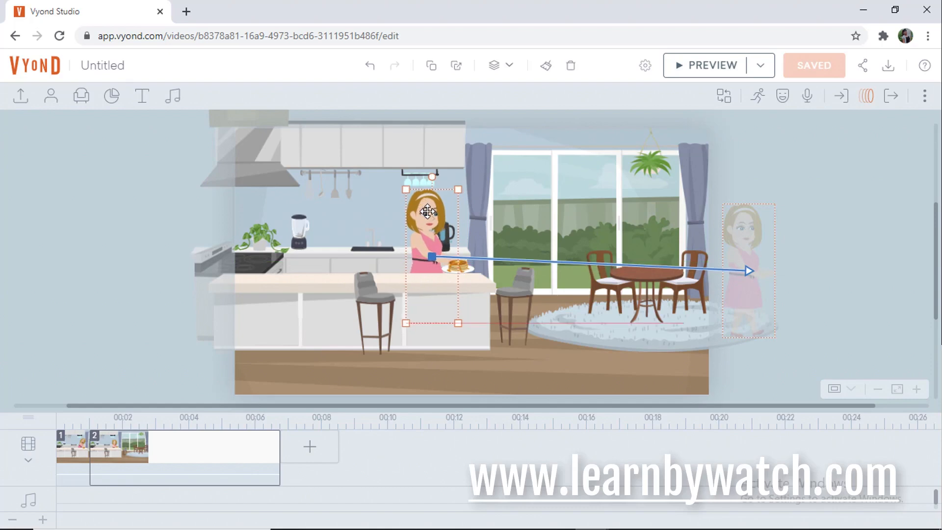
Compare scenes 1 and 2, and nudge the woman's start position in scene 2 slightly higher.
{"action": "left_click", "coordinate": [67, 461]}
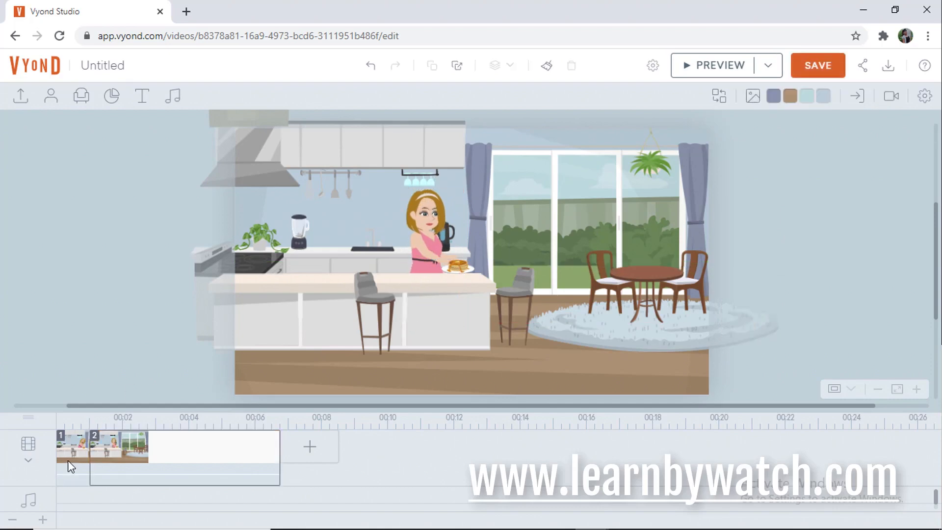
{"action": "left_click", "coordinate": [28, 460]}
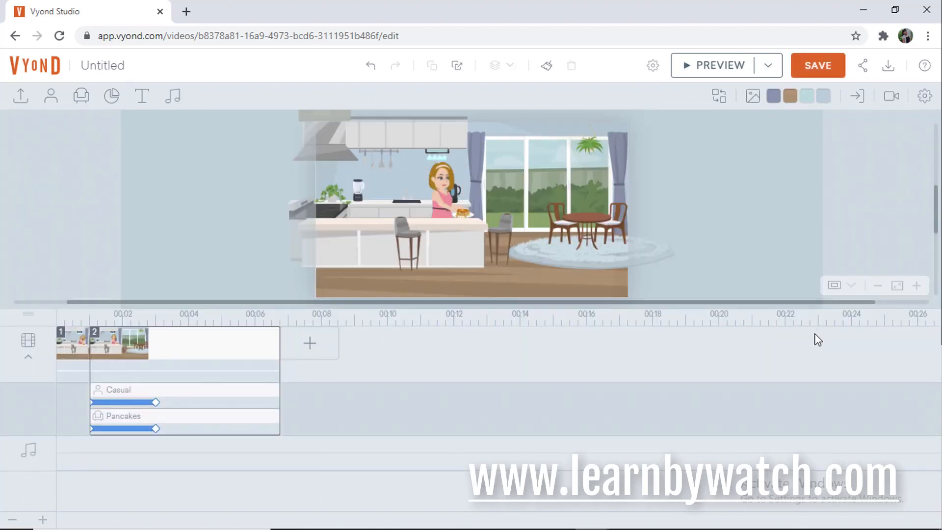
{"action": "left_click", "coordinate": [27, 356]}
{"action": "left_click", "coordinate": [71, 461]}
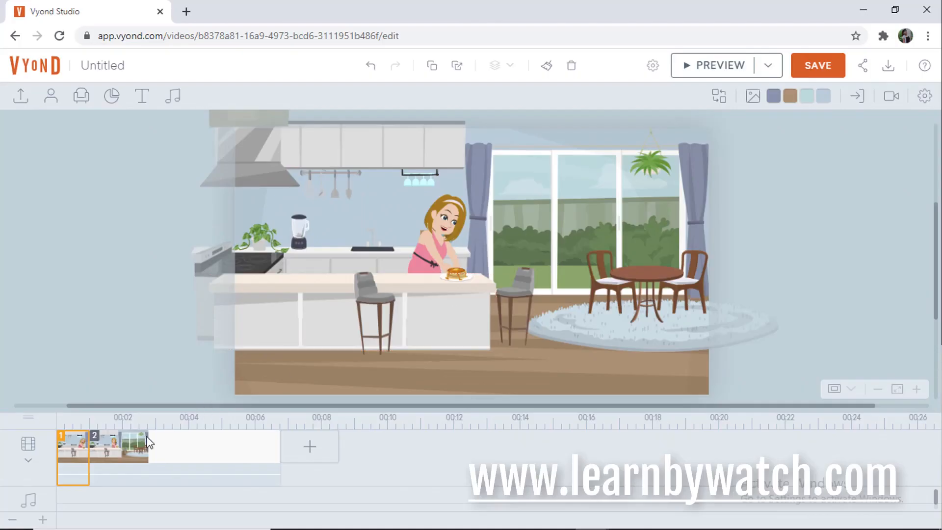
{"action": "left_click", "coordinate": [121, 461]}
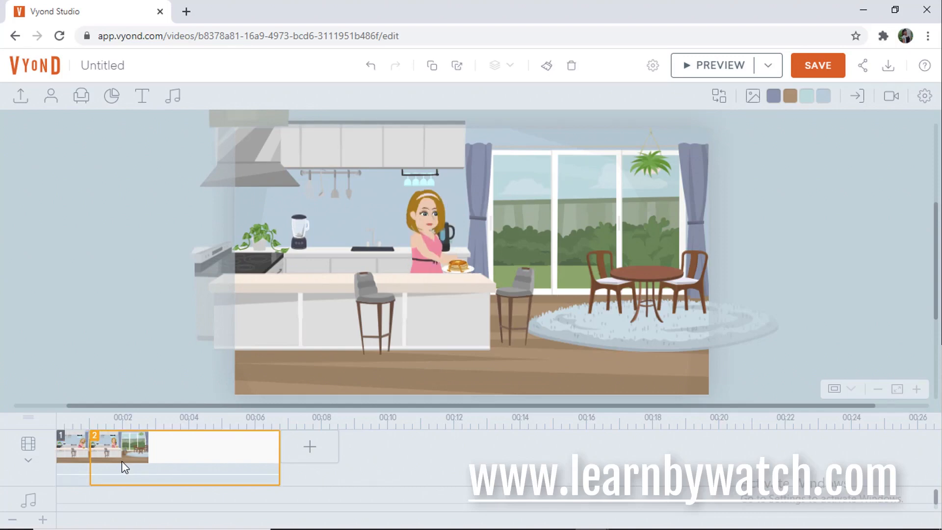
{"action": "left_click", "coordinate": [422, 206]}
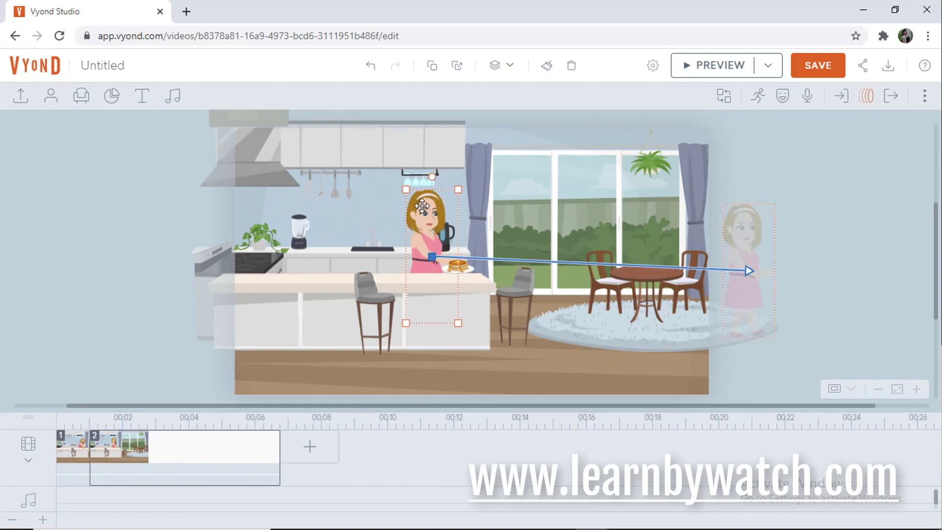
{"action": "key", "text": "Up"}
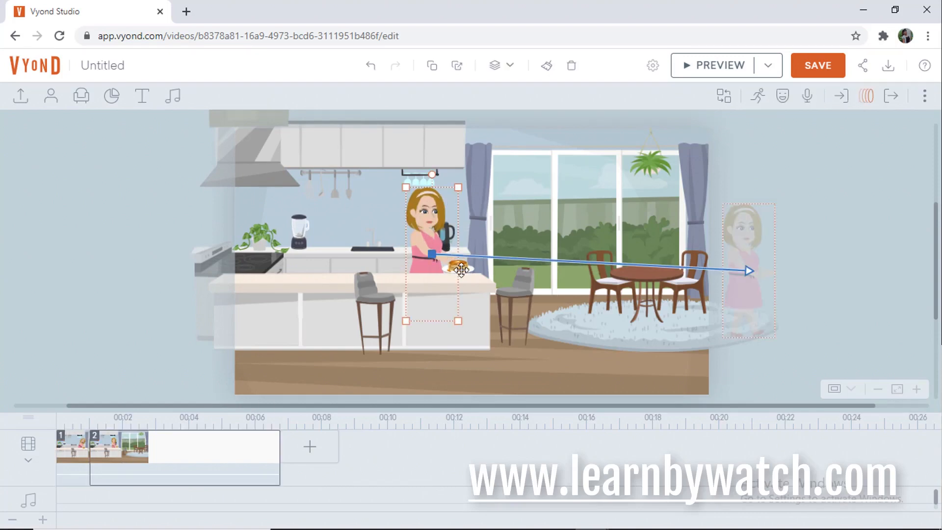
Move the pancake plate's start position up and slightly left into the woman's hands, and save the video.
{"action": "left_click", "coordinate": [461, 268]}
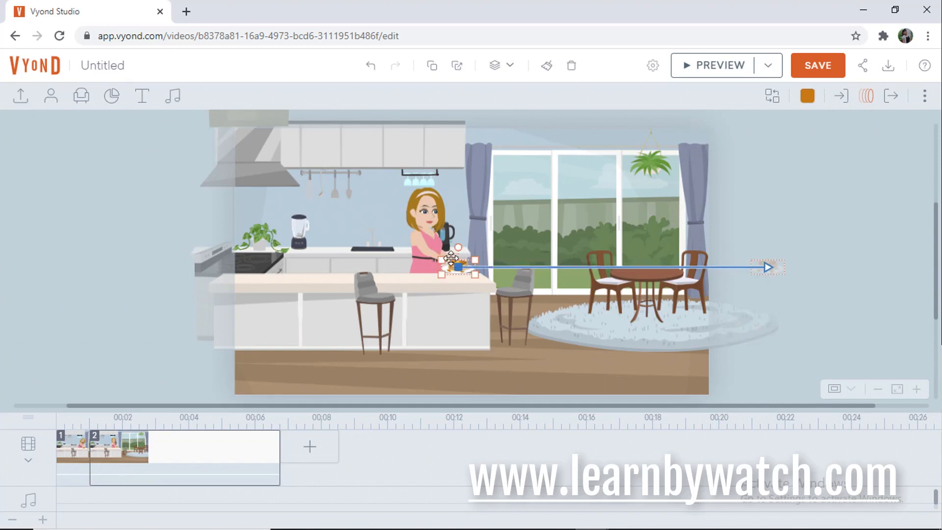
{"action": "left_click_drag", "start_coordinate": [452, 258], "coordinate": [453, 248]}
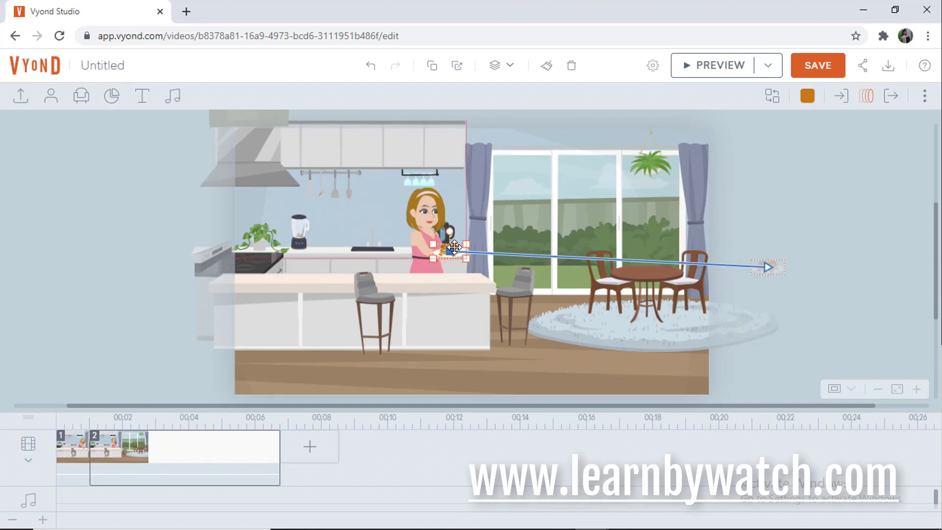
{"action": "left_click", "coordinate": [826, 67]}
Set the motion path duration of both the woman and the plate to 6 seconds, and save the video.
{"action": "left_click", "coordinate": [427, 214]}
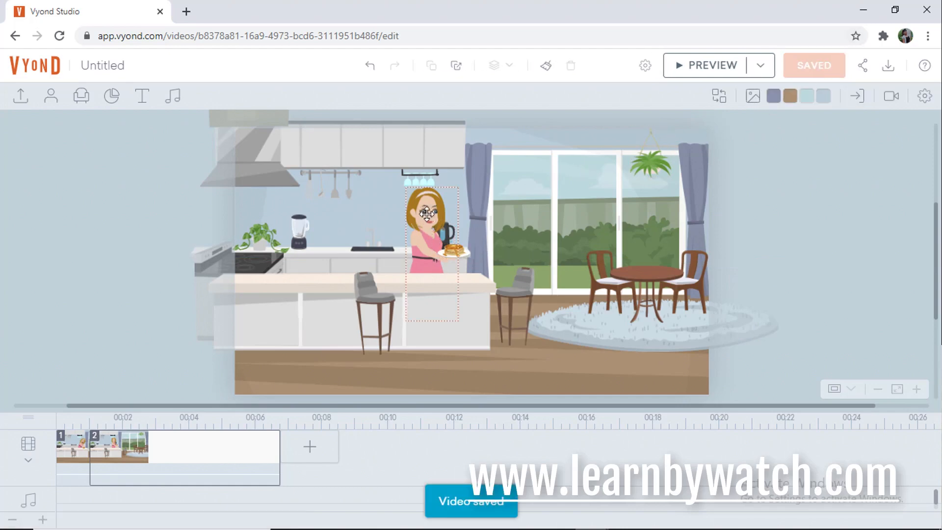
{"action": "left_click", "coordinate": [463, 254], "text": "shift"}
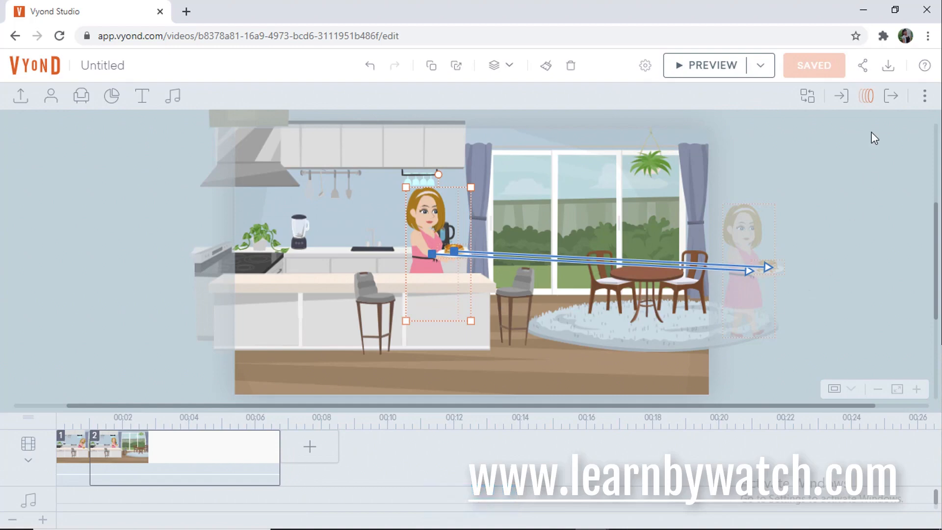
{"action": "left_click", "coordinate": [863, 103]}
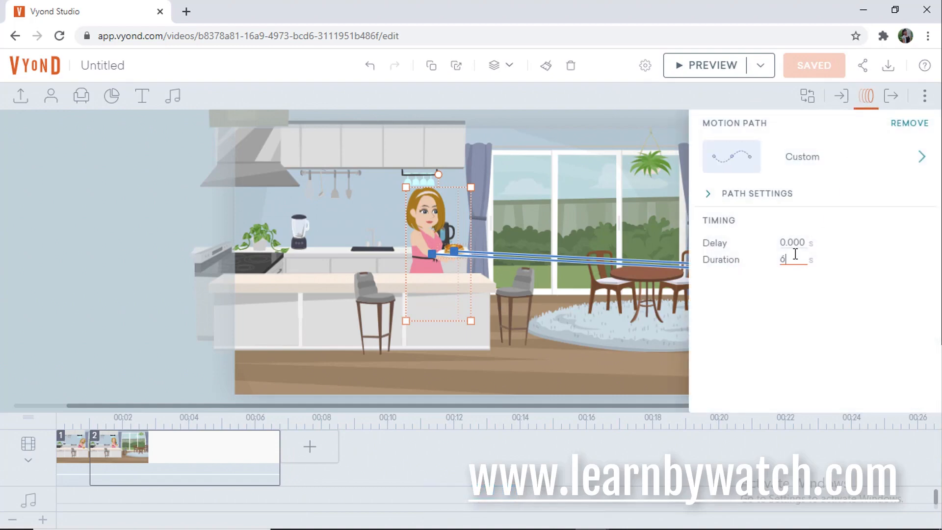
{"action": "key", "text": "Return"}
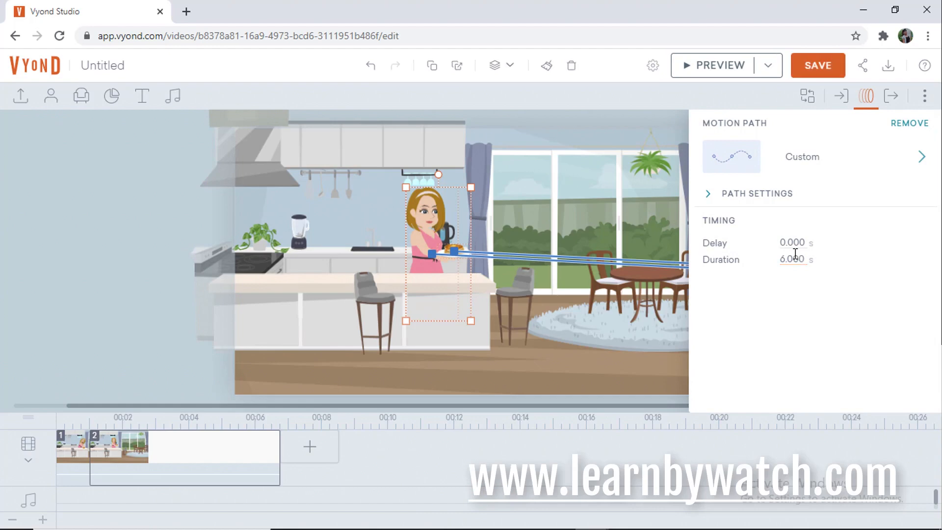
{"action": "left_click", "coordinate": [805, 71]}
{"action": "left_click", "coordinate": [864, 102]}
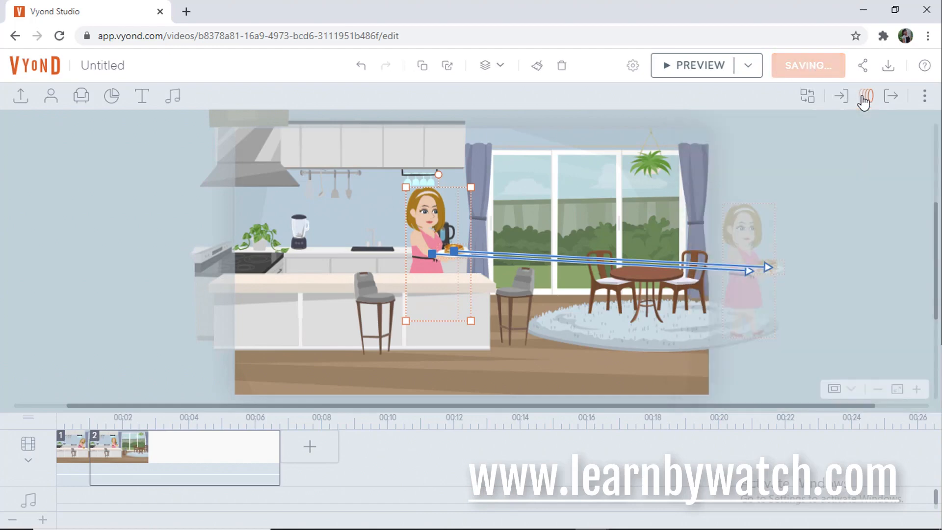
{"action": "left_click", "coordinate": [781, 170]}
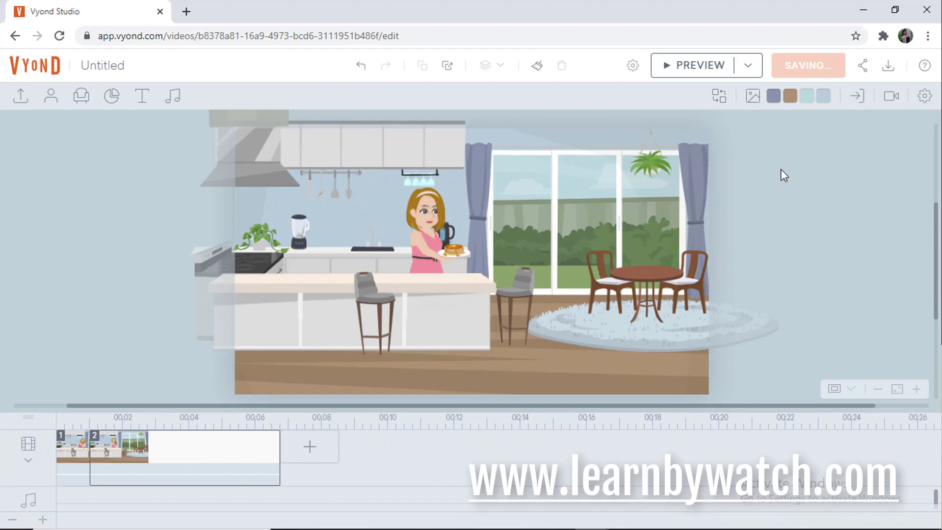
Shorten scene 1 to about 0.4 seconds on the timeline and save the video.
{"action": "left_click", "coordinate": [82, 466]}
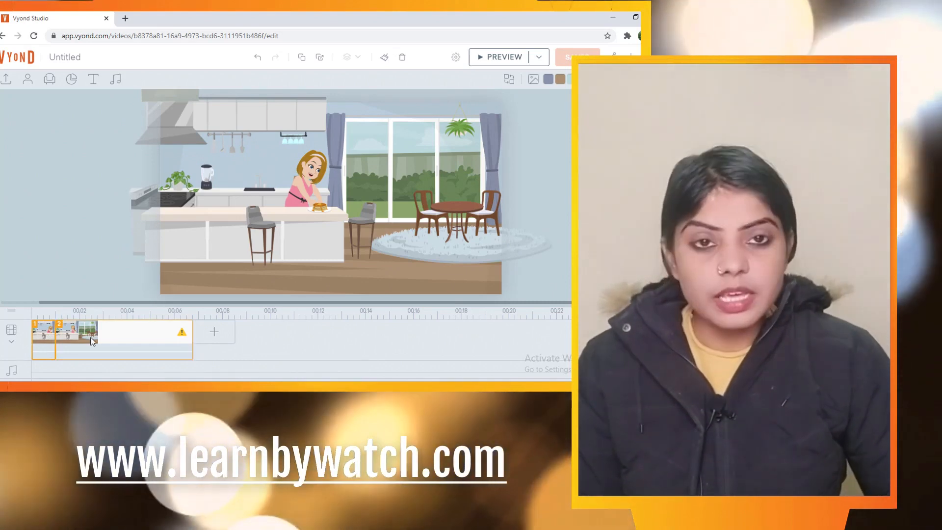
{"action": "mouse_move", "coordinate": [55, 353]}
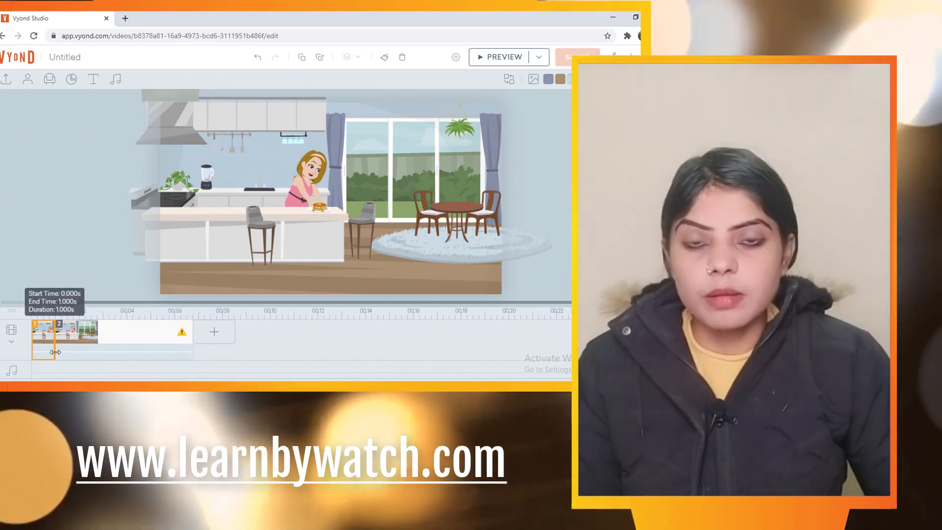
{"action": "left_click_drag", "start_coordinate": [55, 352], "coordinate": [39, 353]}
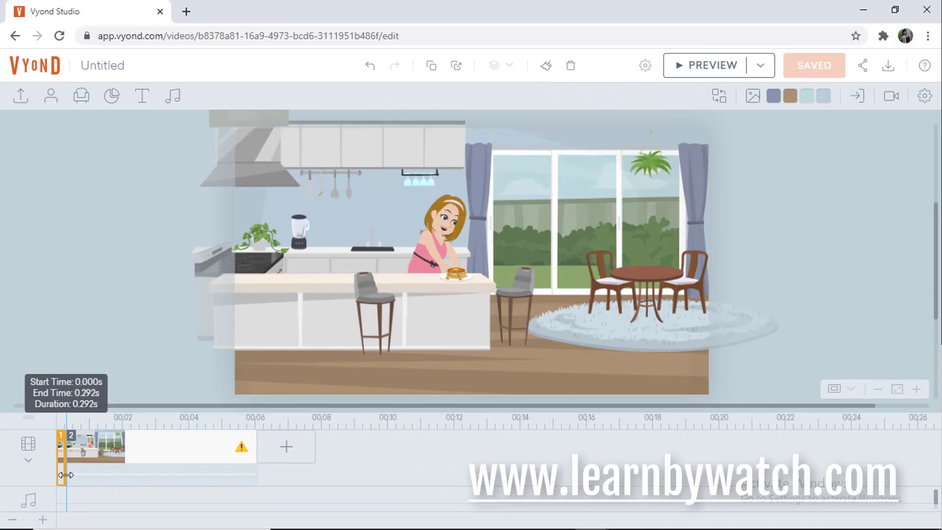
{"action": "left_click_drag", "start_coordinate": [65, 475], "coordinate": [70, 475]}
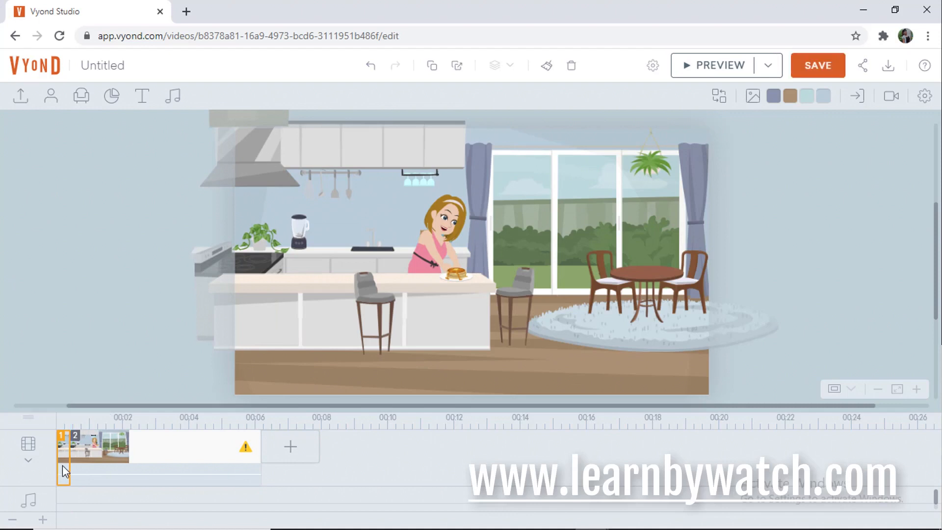
{"action": "left_click", "coordinate": [815, 75]}
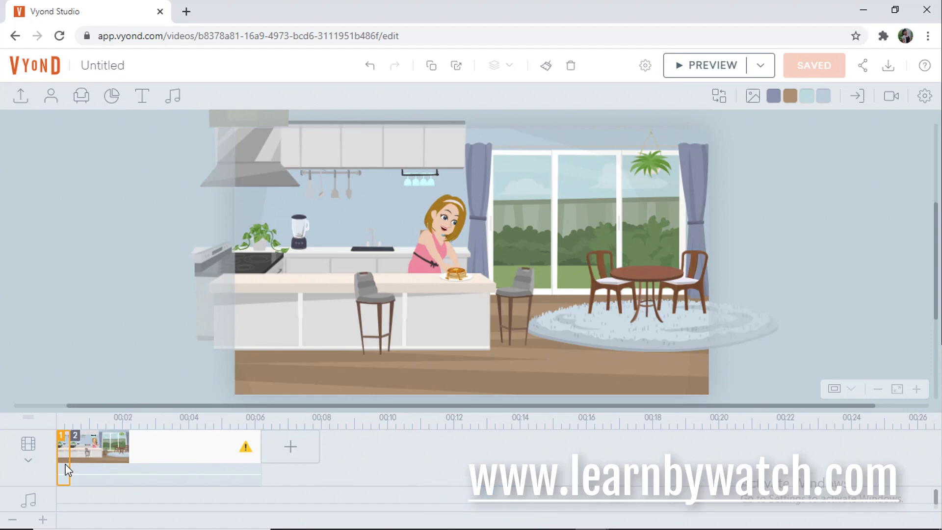
Paste a copy of scene 1 directly after it and give the woman in the first scene a standing action found by searching "stand".
{"action": "key", "text": "ctrl+v"}
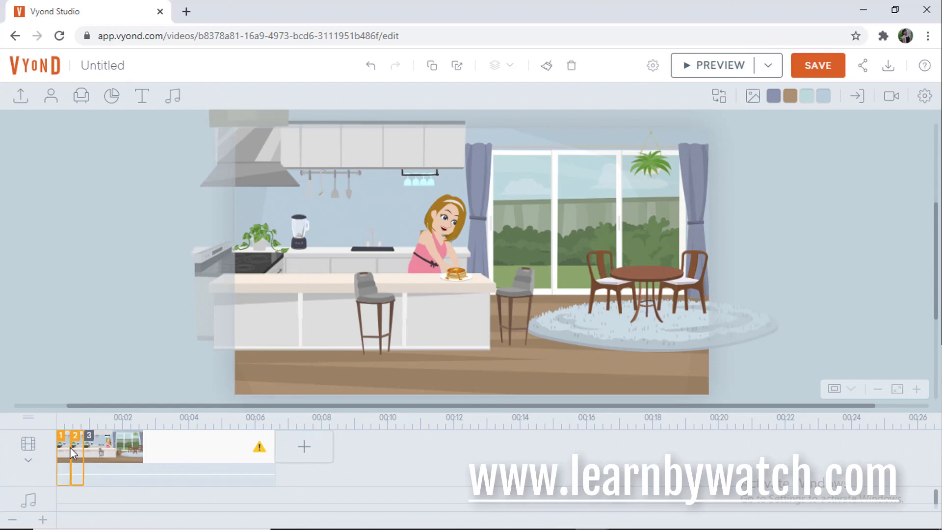
{"action": "left_click", "coordinate": [437, 228]}
{"action": "left_click", "coordinate": [758, 98]}
{"action": "double_click", "coordinate": [767, 127]}
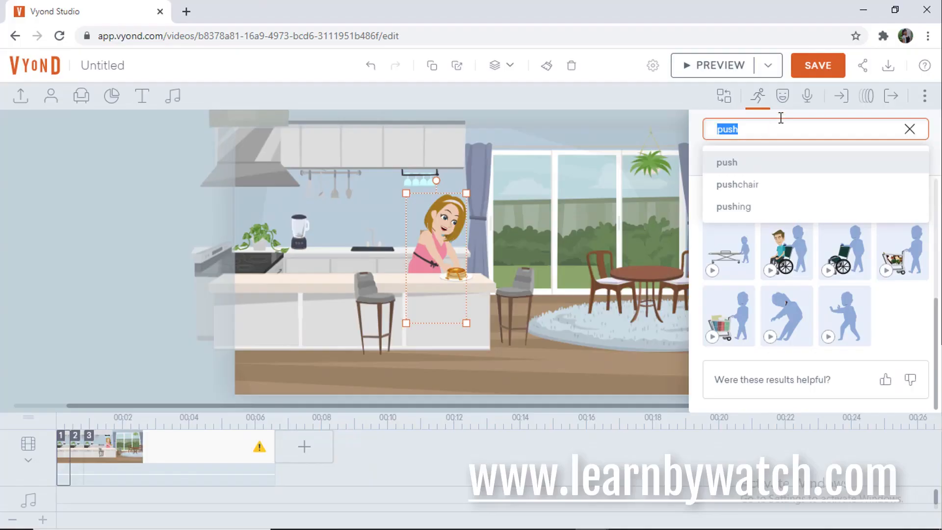
{"action": "type", "text": "stand"}
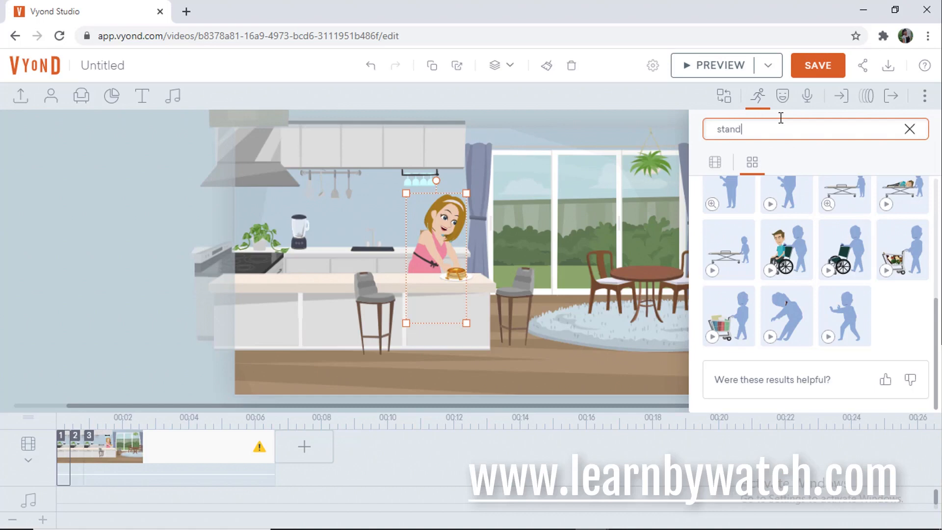
{"action": "key", "text": "Return"}
{"action": "left_click_drag", "start_coordinate": [935, 217], "coordinate": [935, 282]}
{"action": "left_click", "coordinate": [841, 357]}
Change the standing woman's facial expression to Look Down.
{"action": "left_click", "coordinate": [783, 96]}
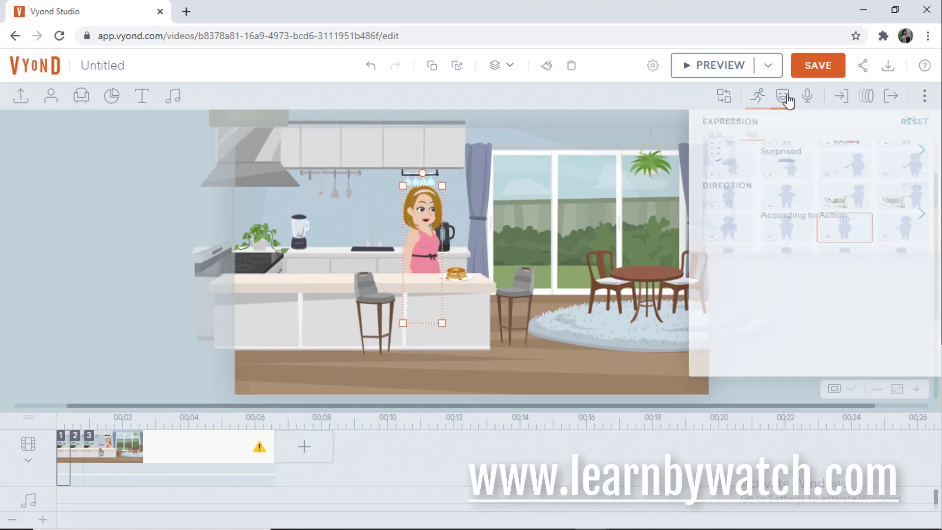
{"action": "left_click", "coordinate": [791, 165]}
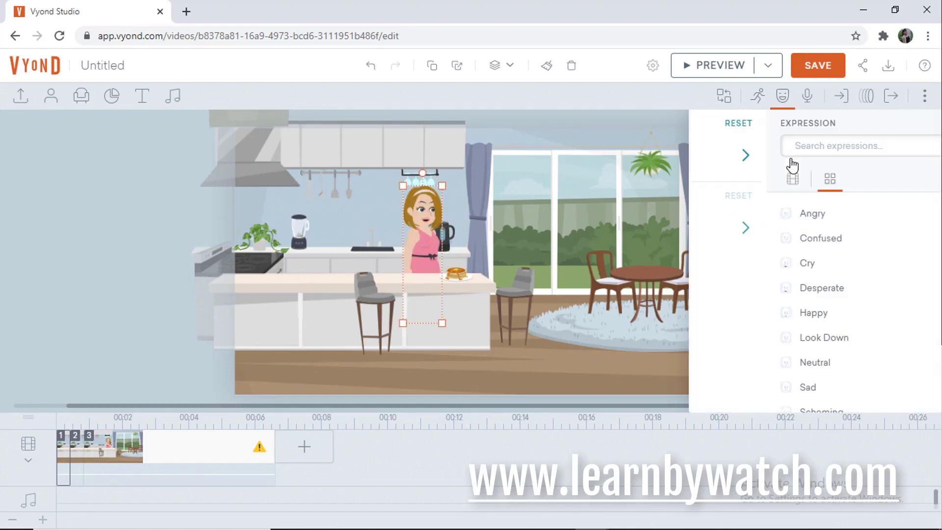
{"action": "left_click", "coordinate": [780, 346]}
Save the video, check scene 2 and preview the animation.
{"action": "left_click", "coordinate": [818, 69]}
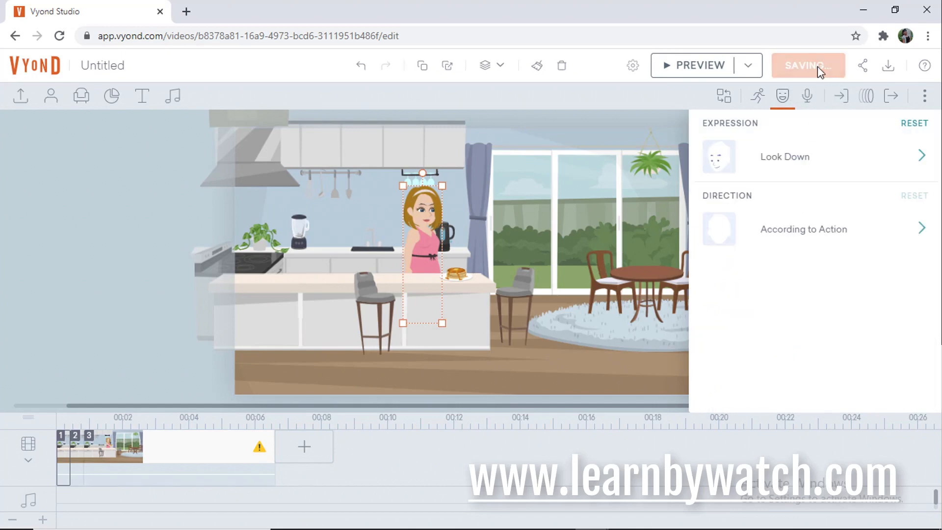
{"action": "left_click", "coordinate": [76, 452]}
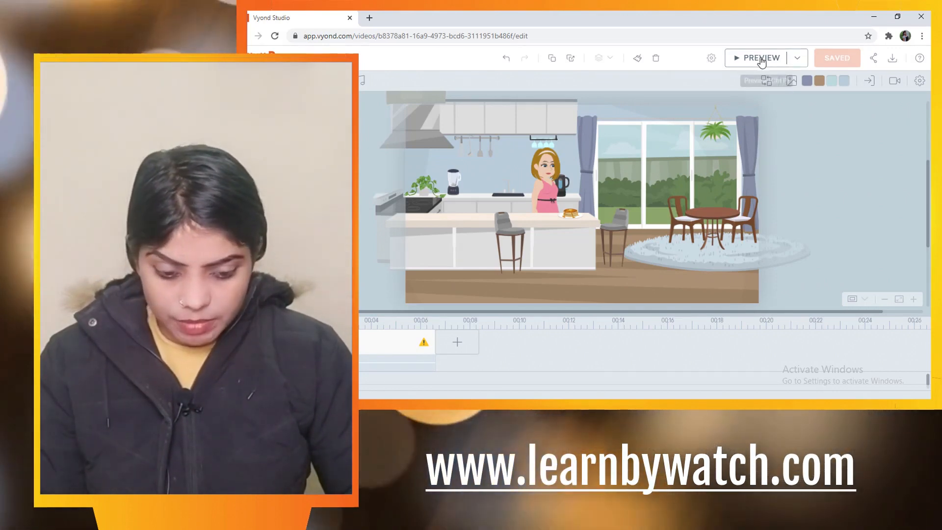
{"action": "left_click", "coordinate": [762, 59]}
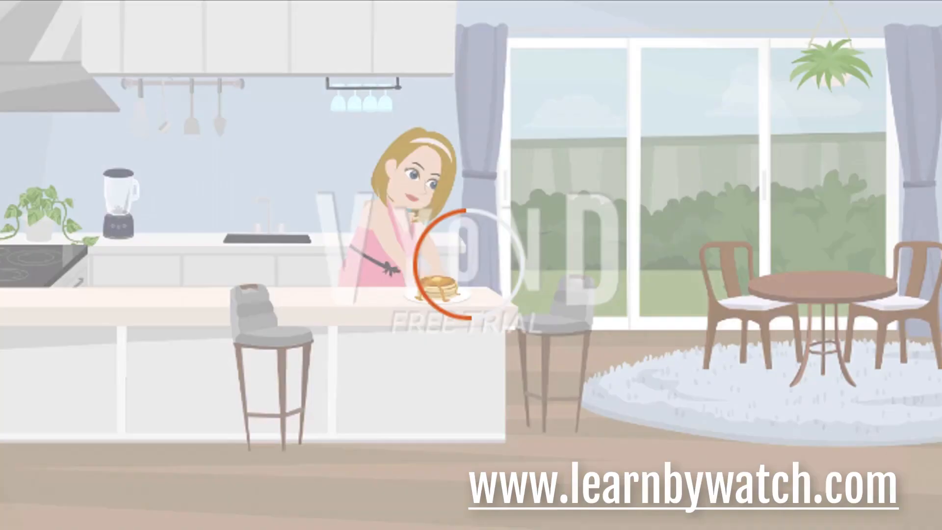